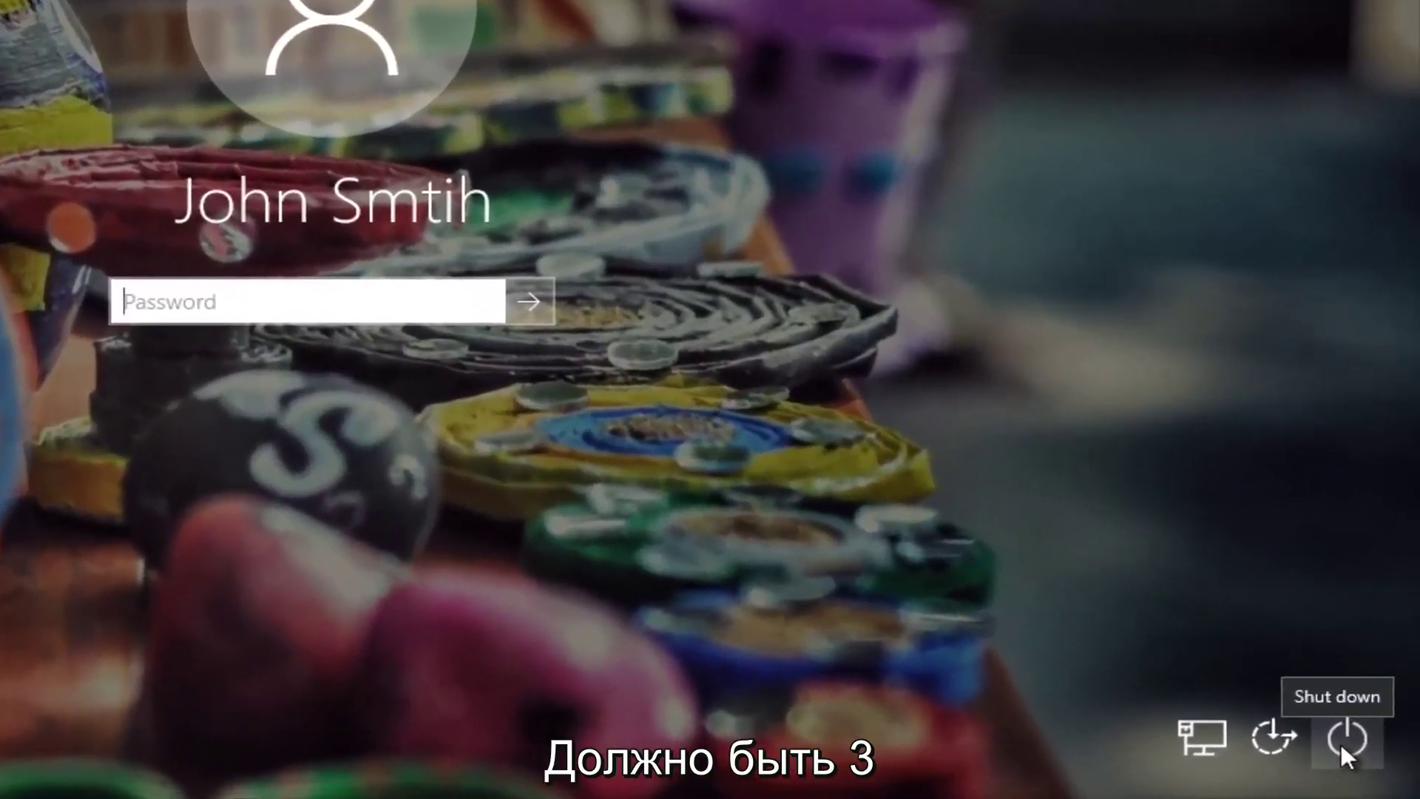
Restart from the sign-in screen's power menu into the recovery 'Choose an option' screen
left_click(1342, 738)
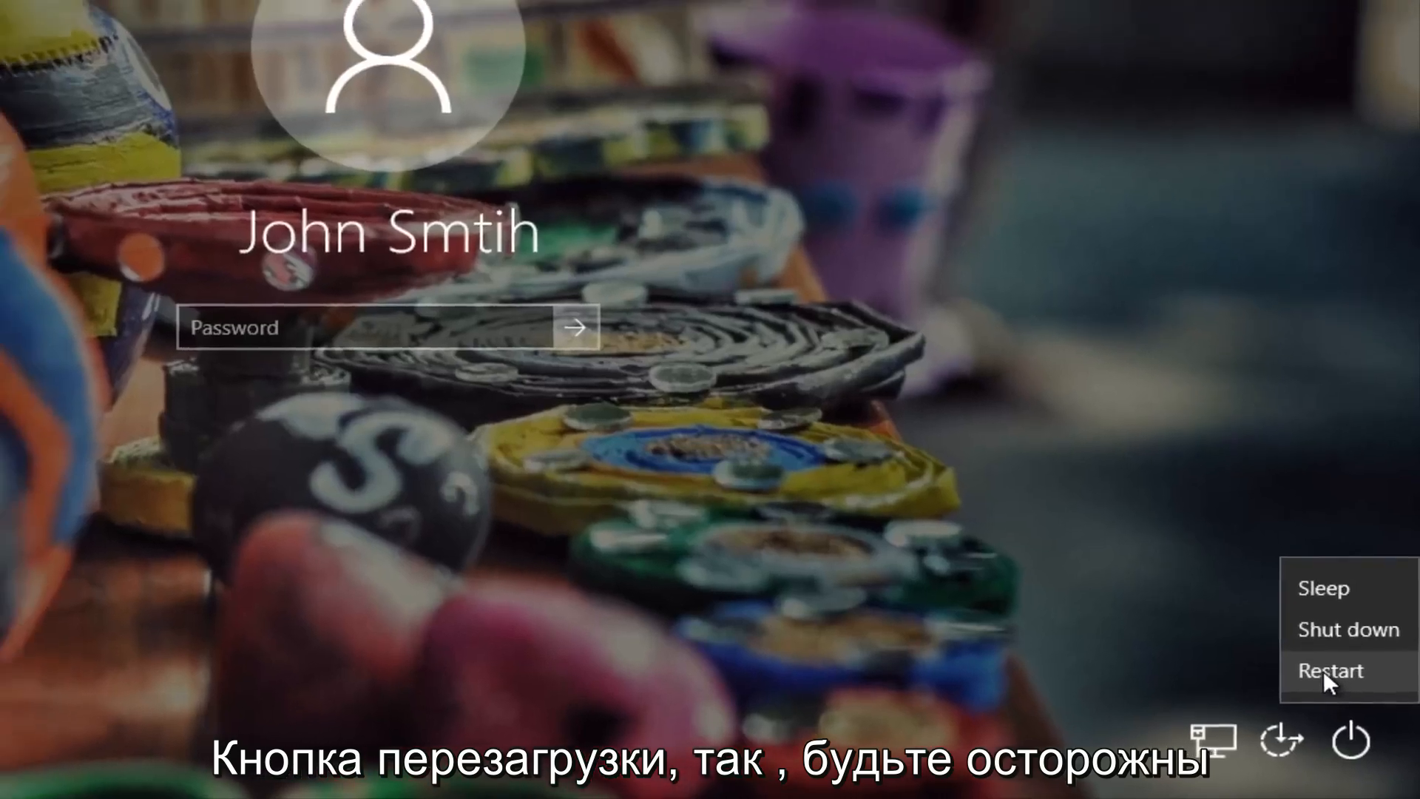
left_click(1325, 670)
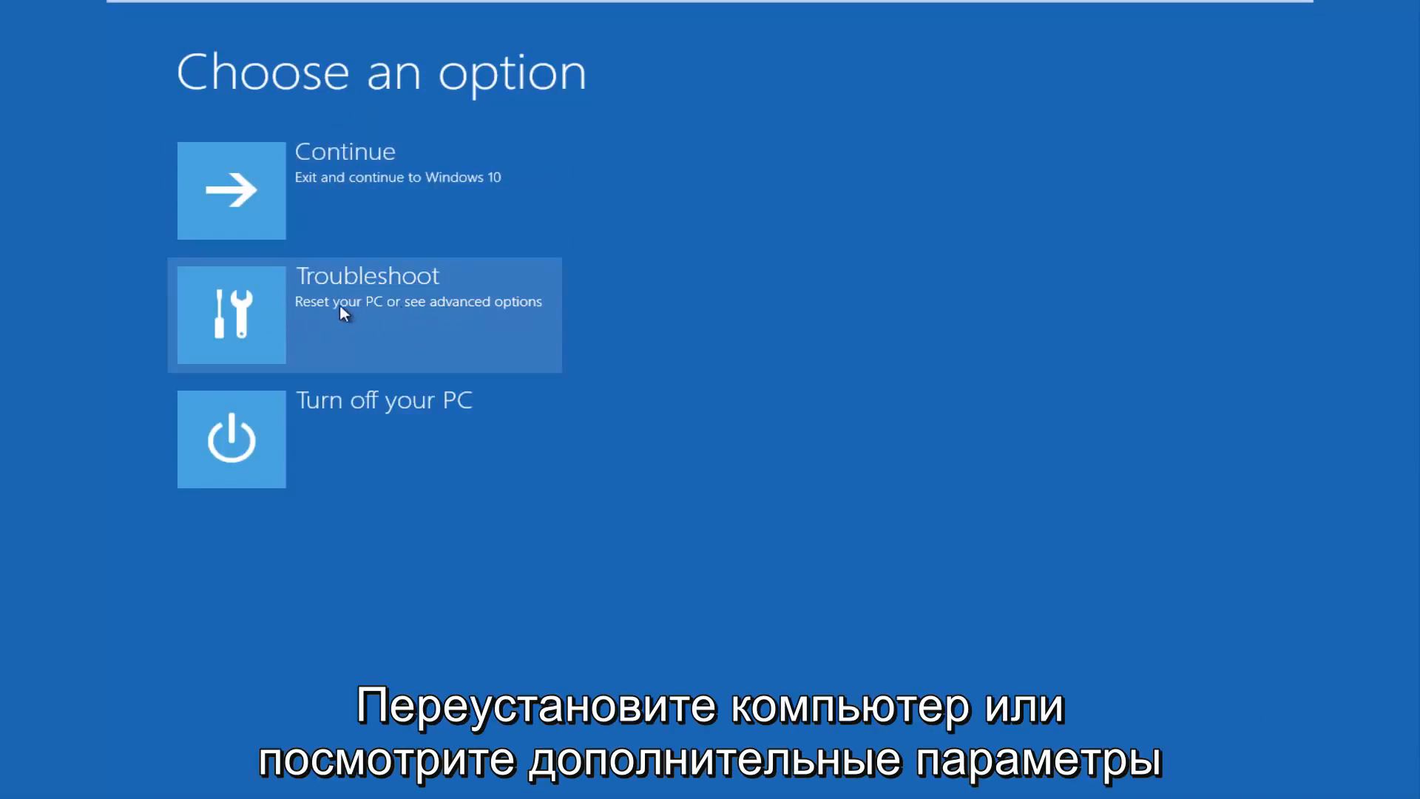
Go through Troubleshoot and Advanced options to reach the Startup Settings page
left_click(394, 311)
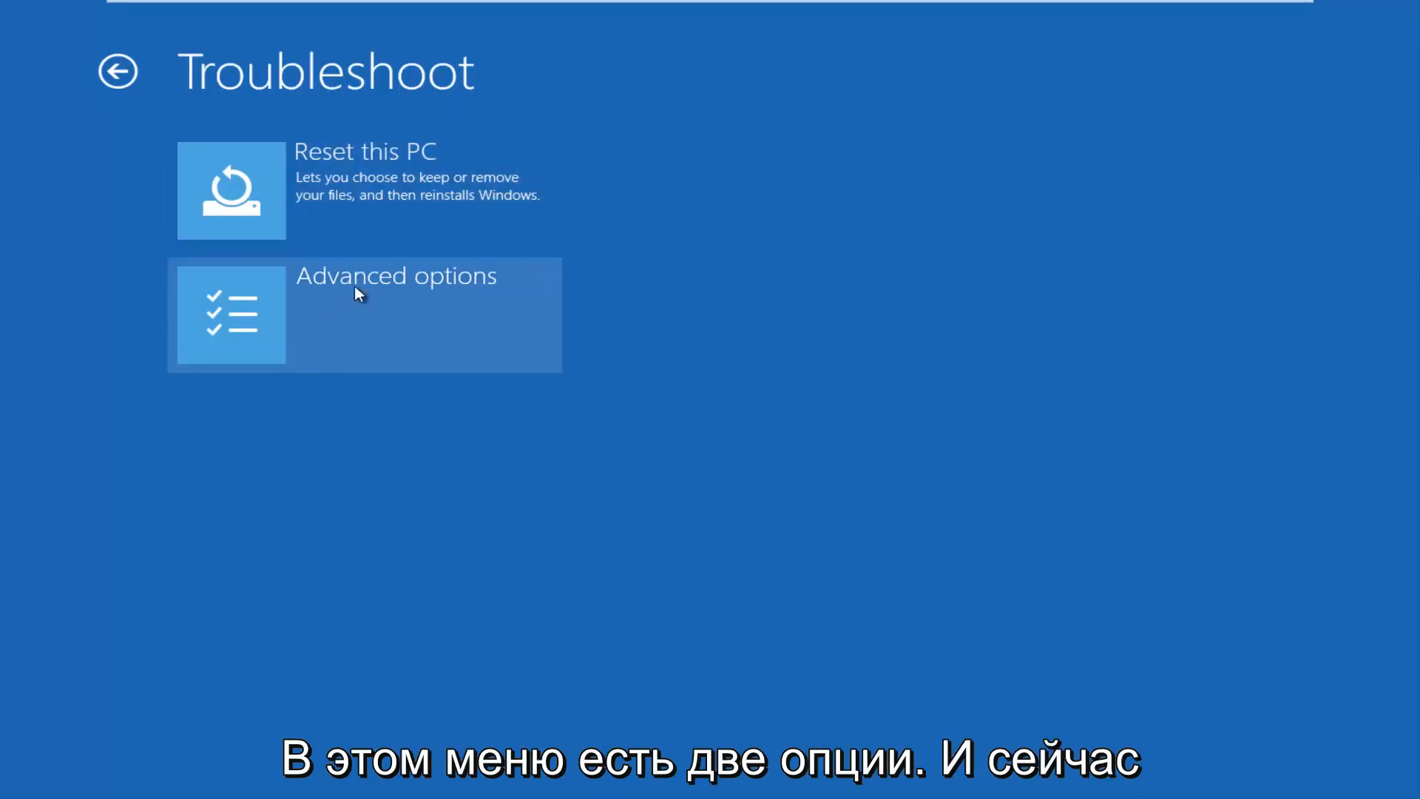
left_click(295, 308)
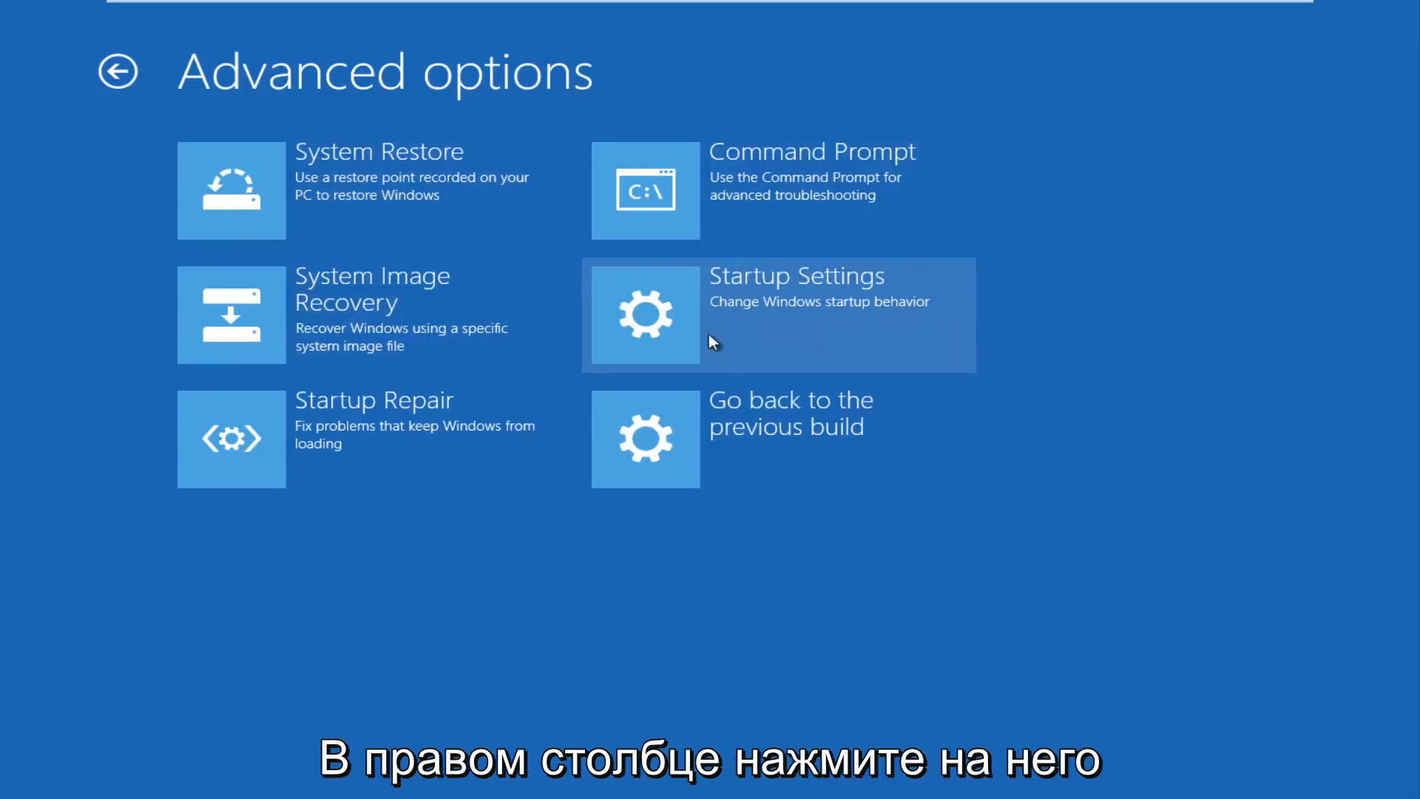
left_click(639, 321)
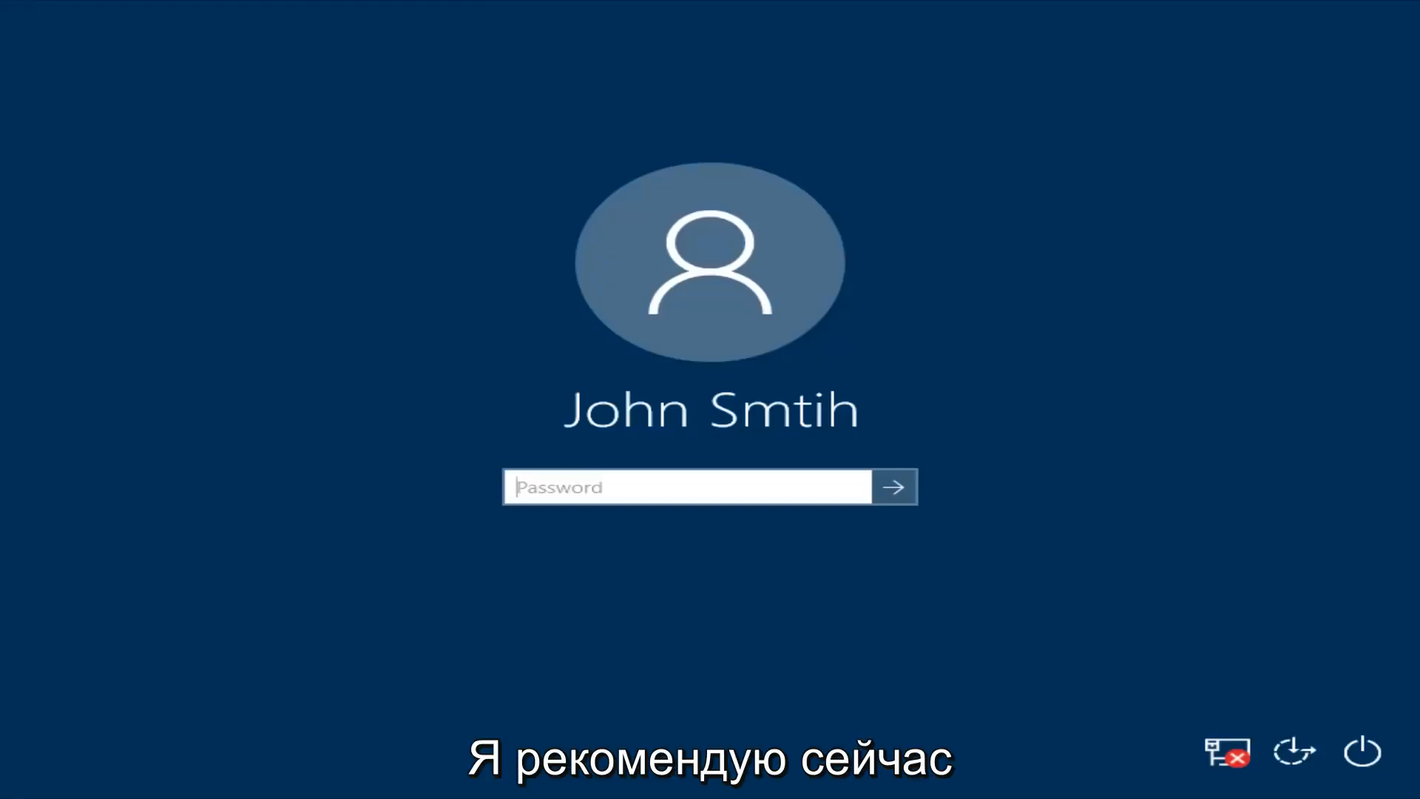
type("•")
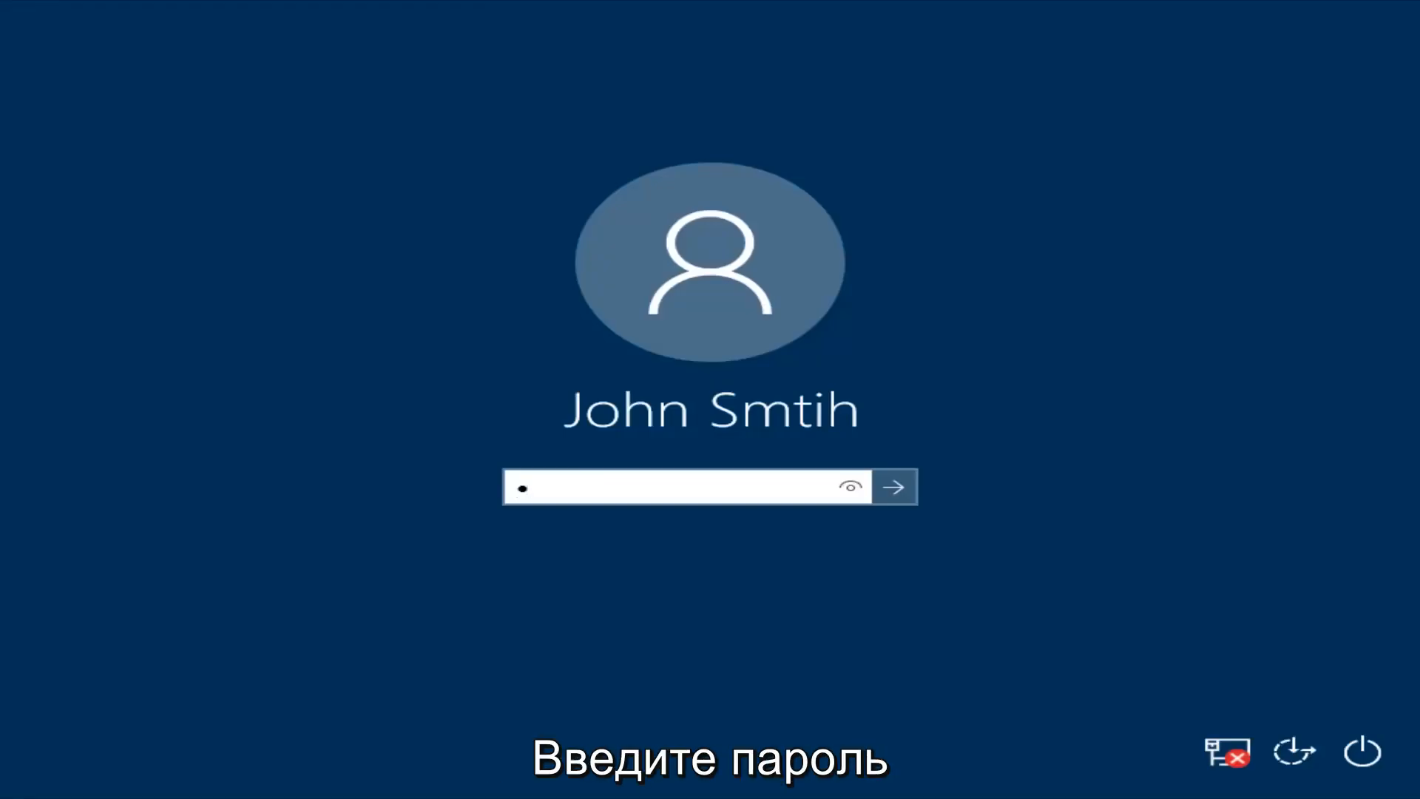
type("••••••")
Submit the account password to sign in to the Safe Mode desktop
key("Return")
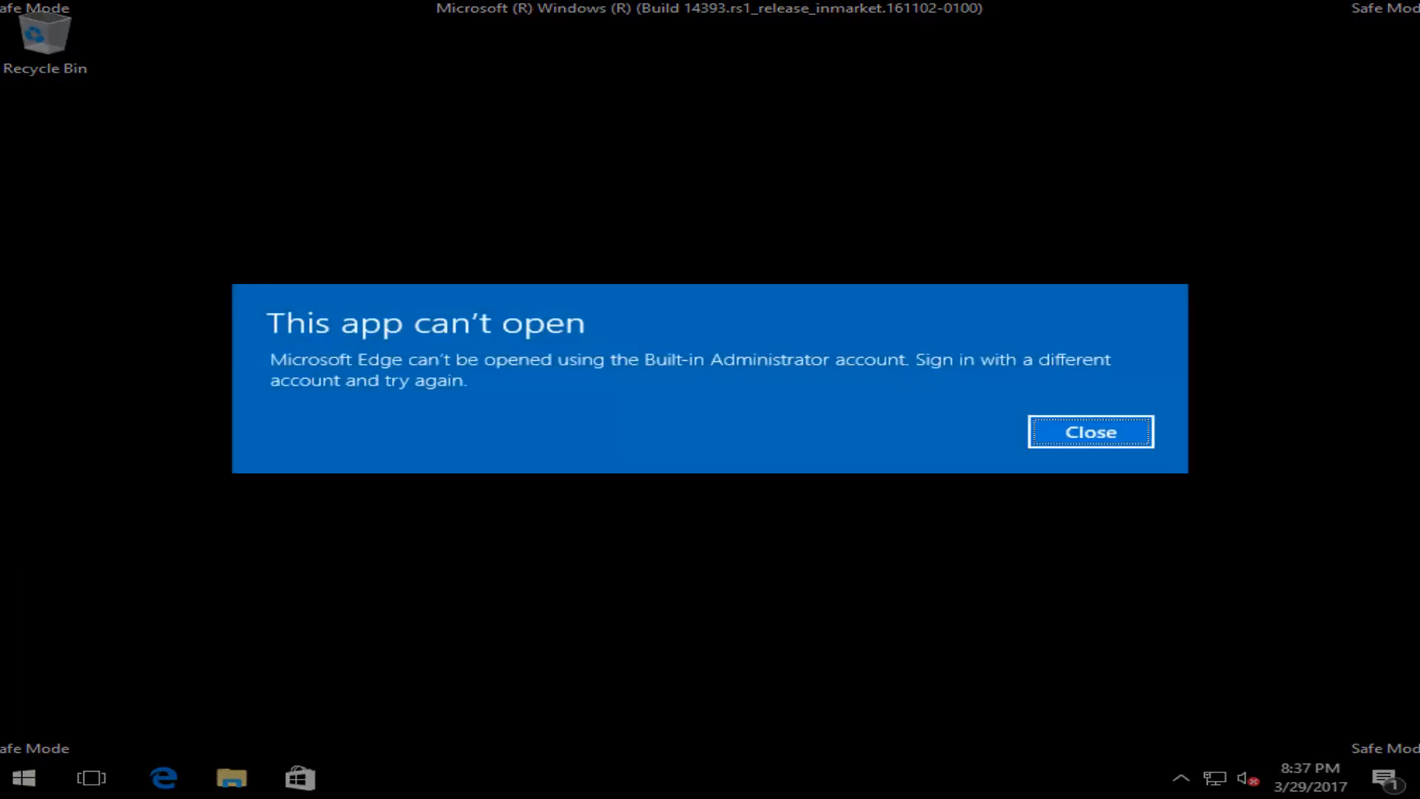
Dismiss the Microsoft Edge error and restart from the Start menu to leave Safe Mode
left_click(1035, 427)
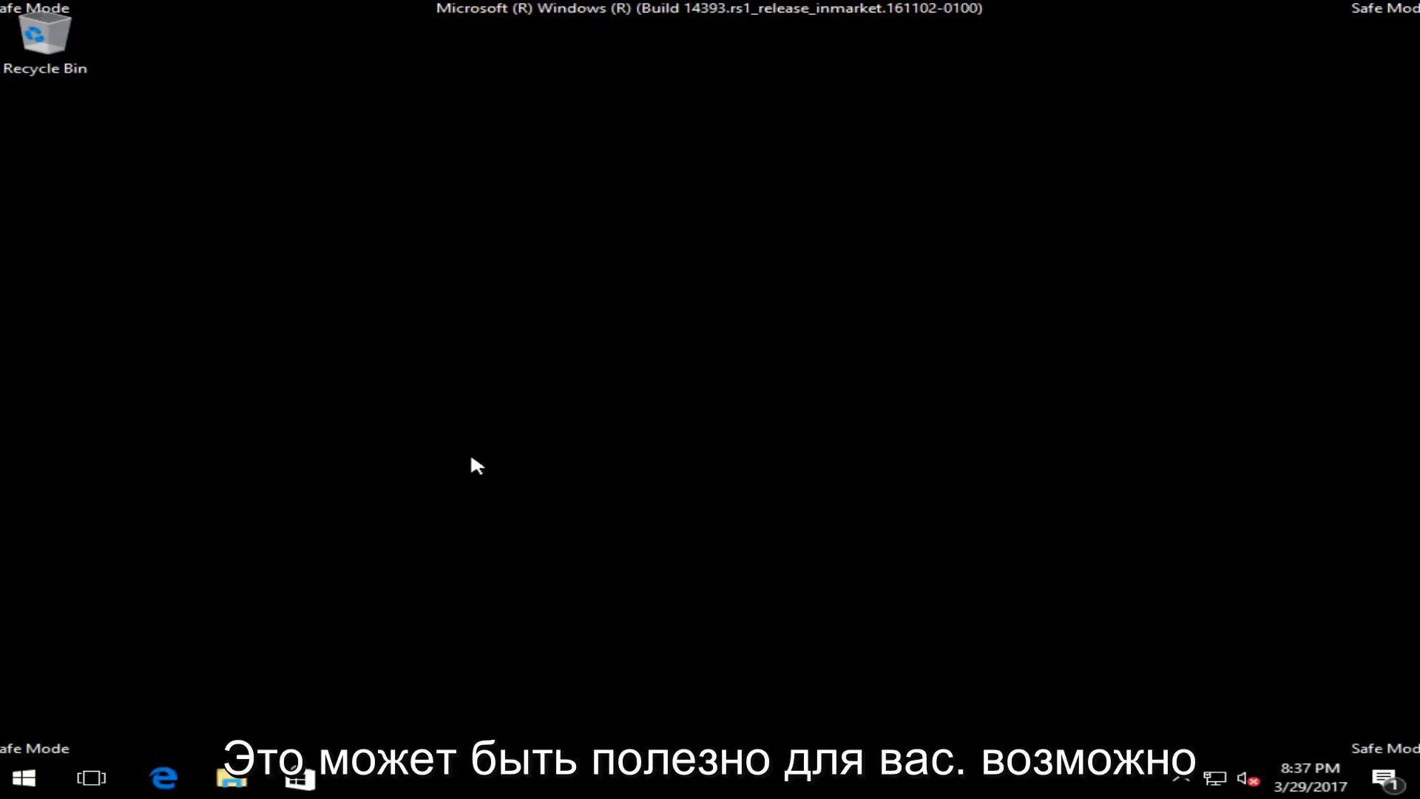
left_click(24, 780)
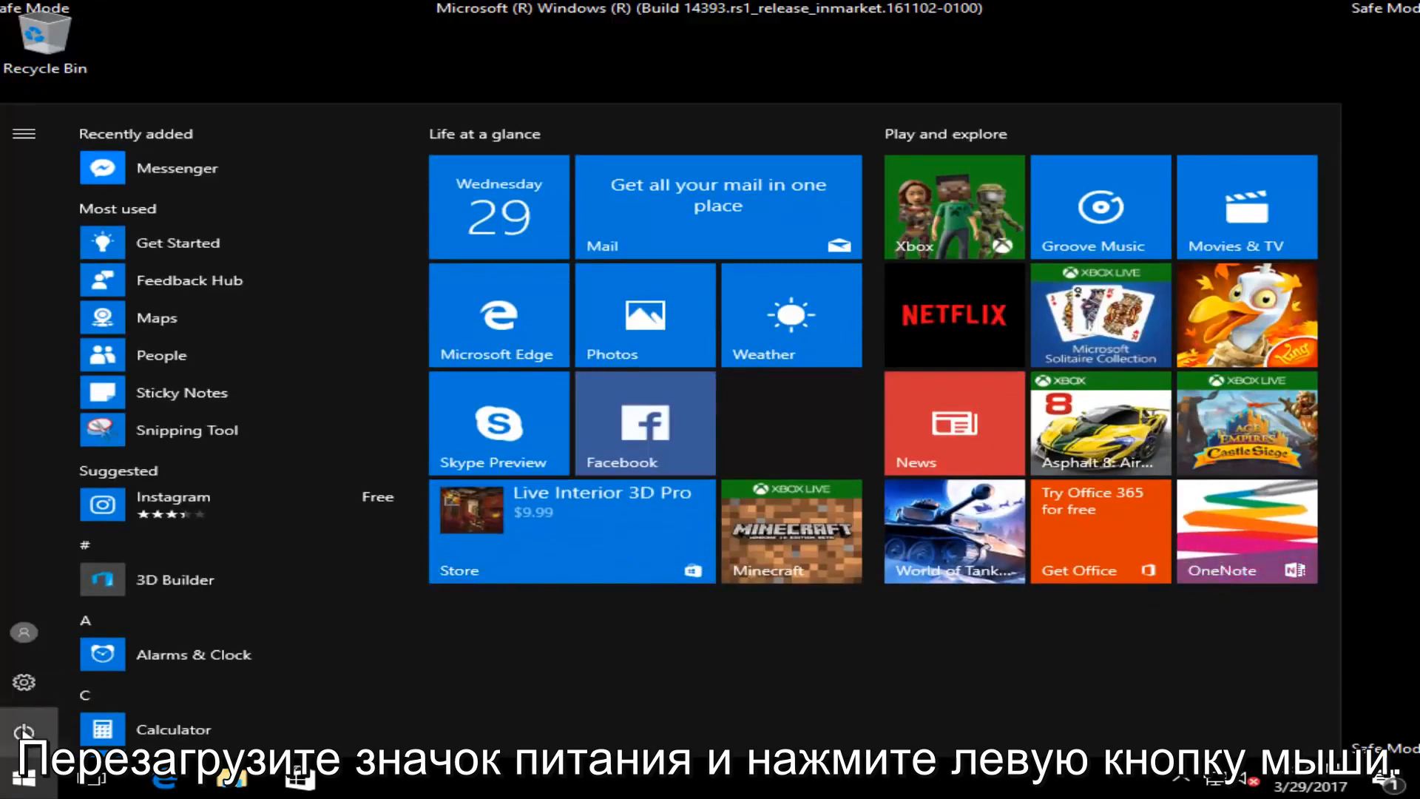
left_click(24, 733)
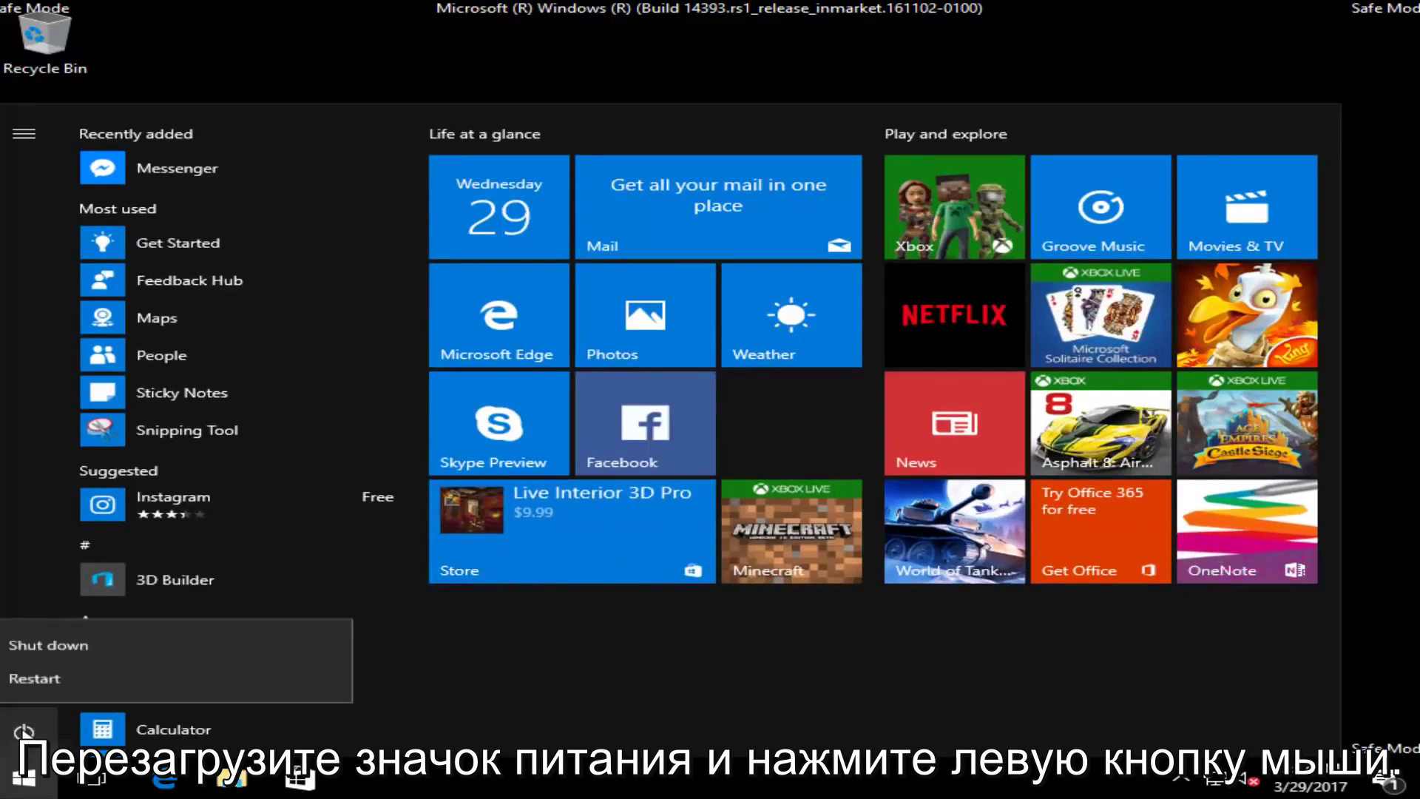
left_click(25, 674)
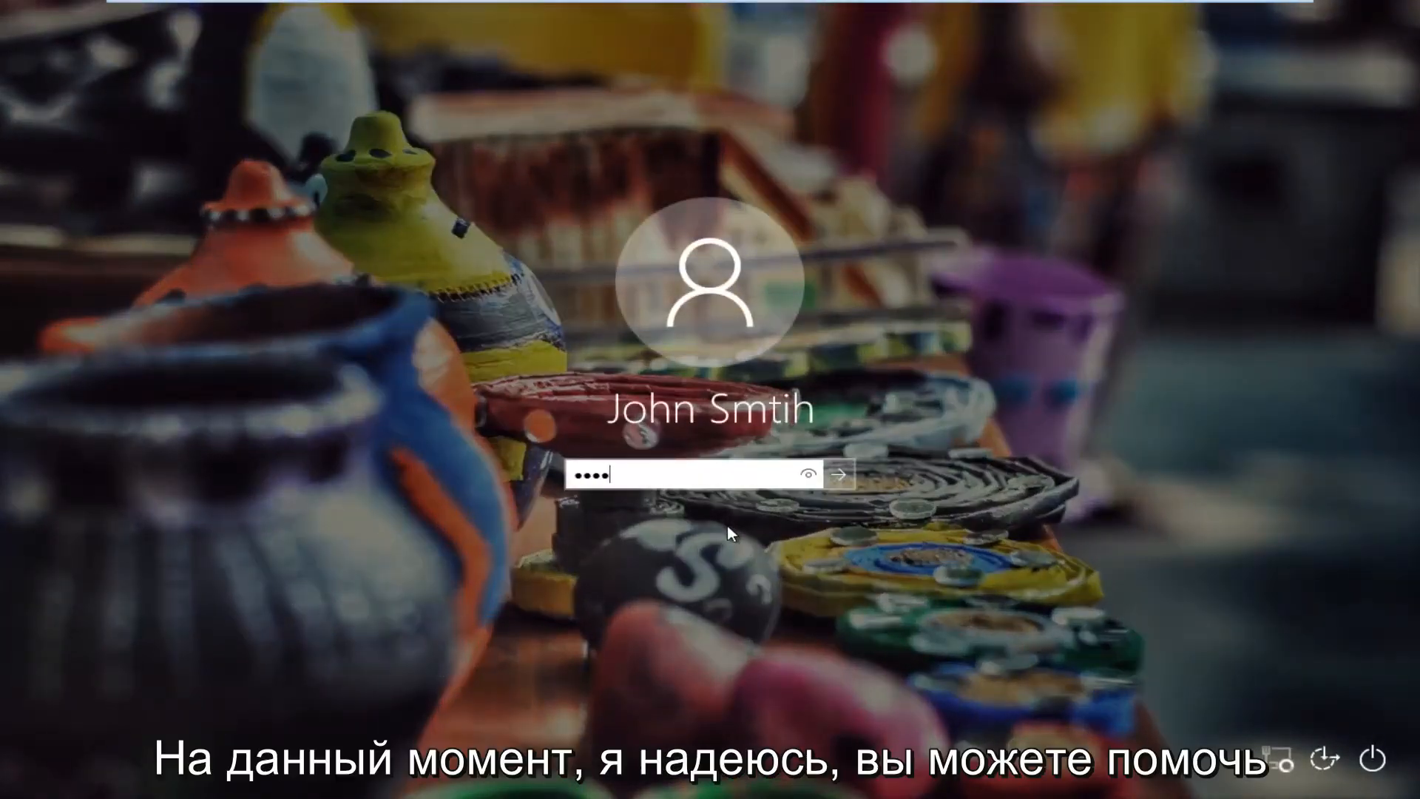
Clear the old password entry and submit the password to sign in to the normal desktop
key("BackSpace")
key("BackSpace")
key("BackSpace")
key("BackSpace")
key("Return")
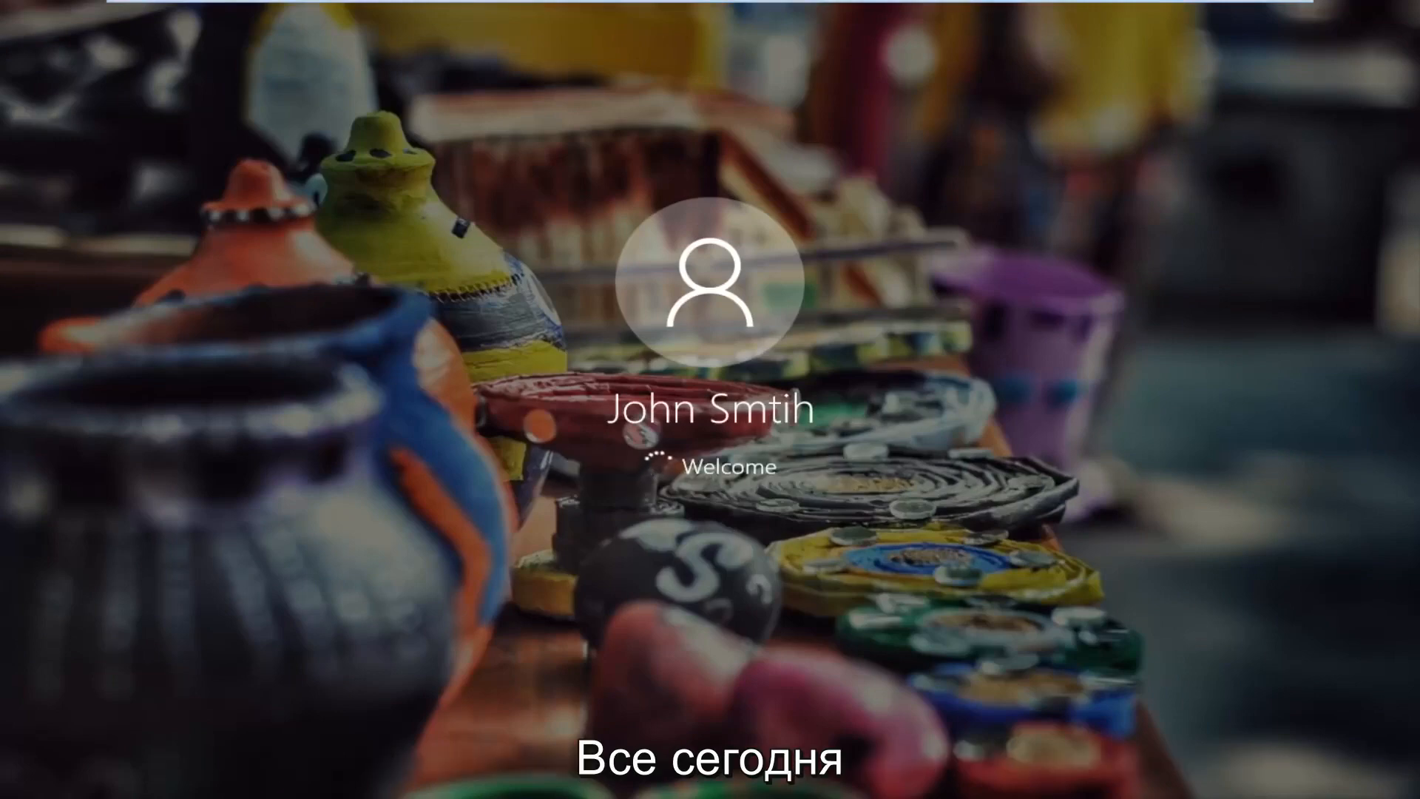